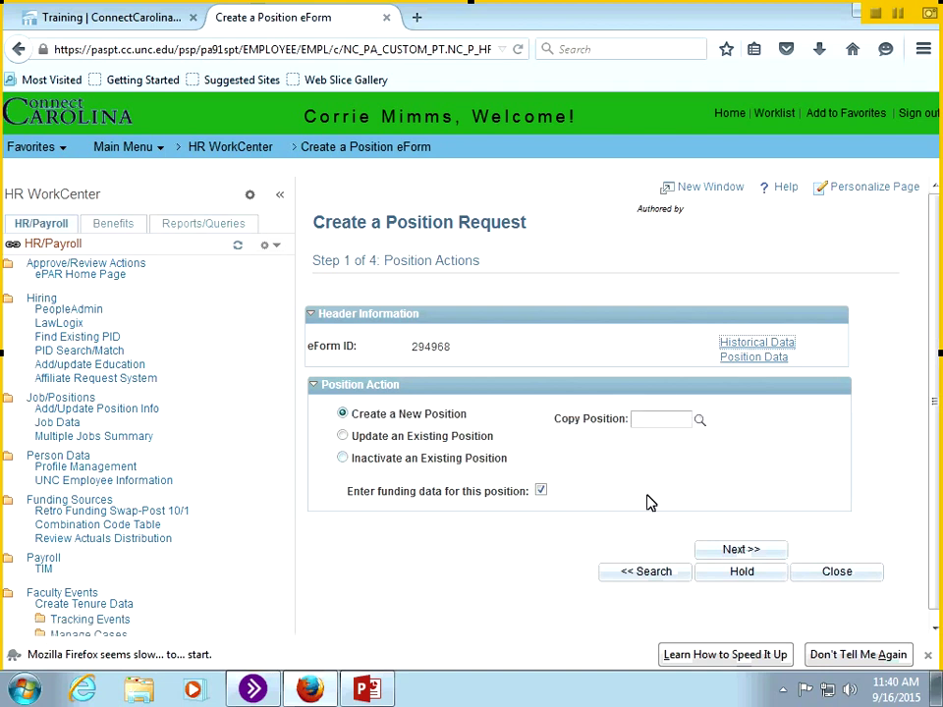
Continue the new position request to the Position Data step with funding data entry left enabled
drag(369, 496, 540, 505)
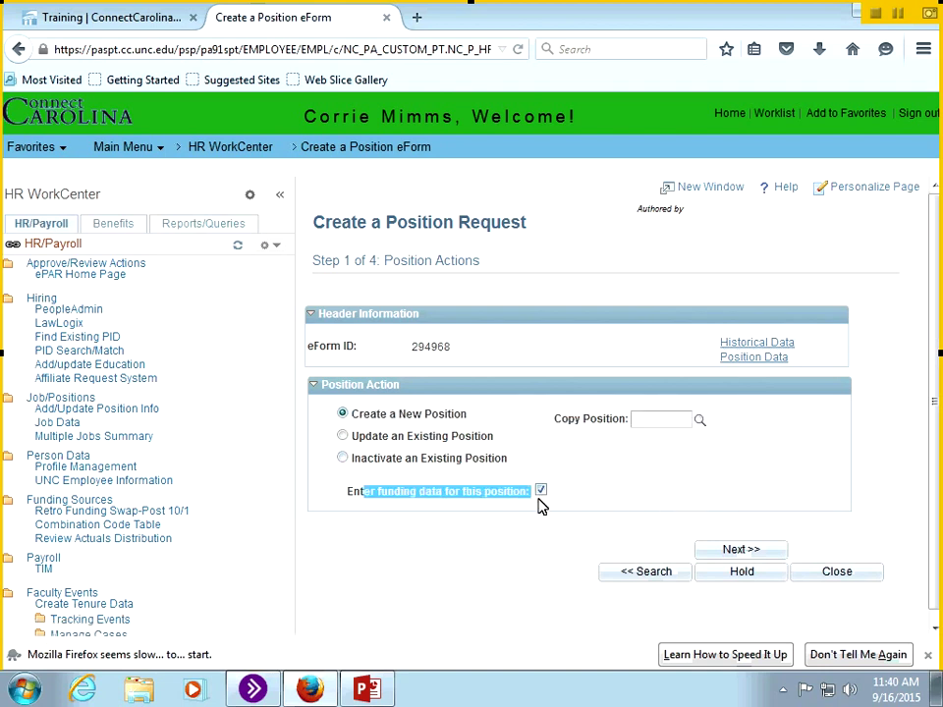
click(625, 495)
click(712, 549)
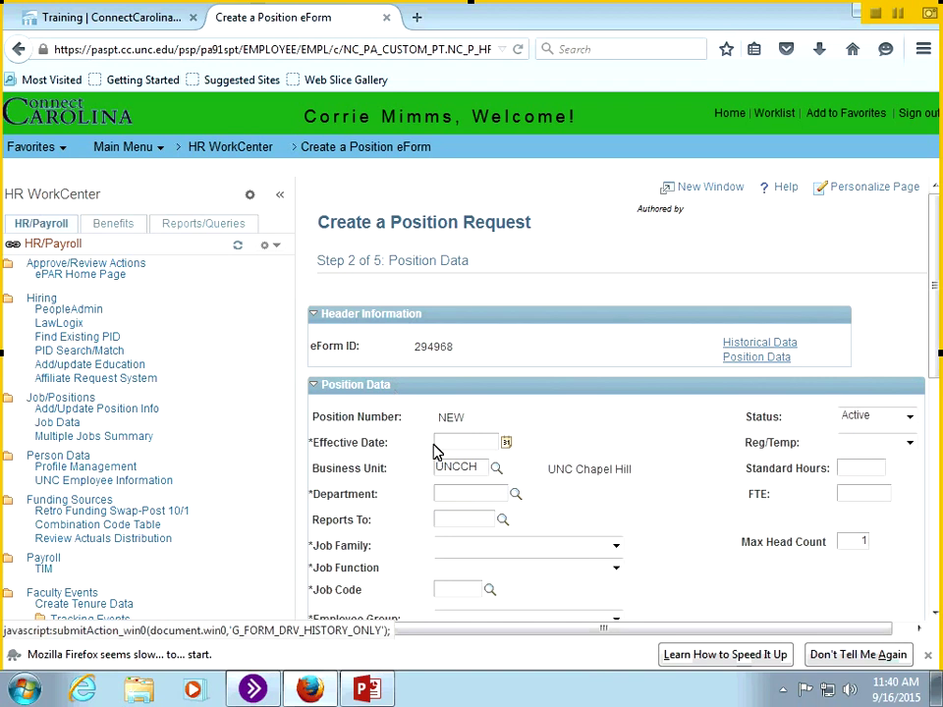
Set the position's effective date to 09/16/2015 and its department to 260105
key(Tab)
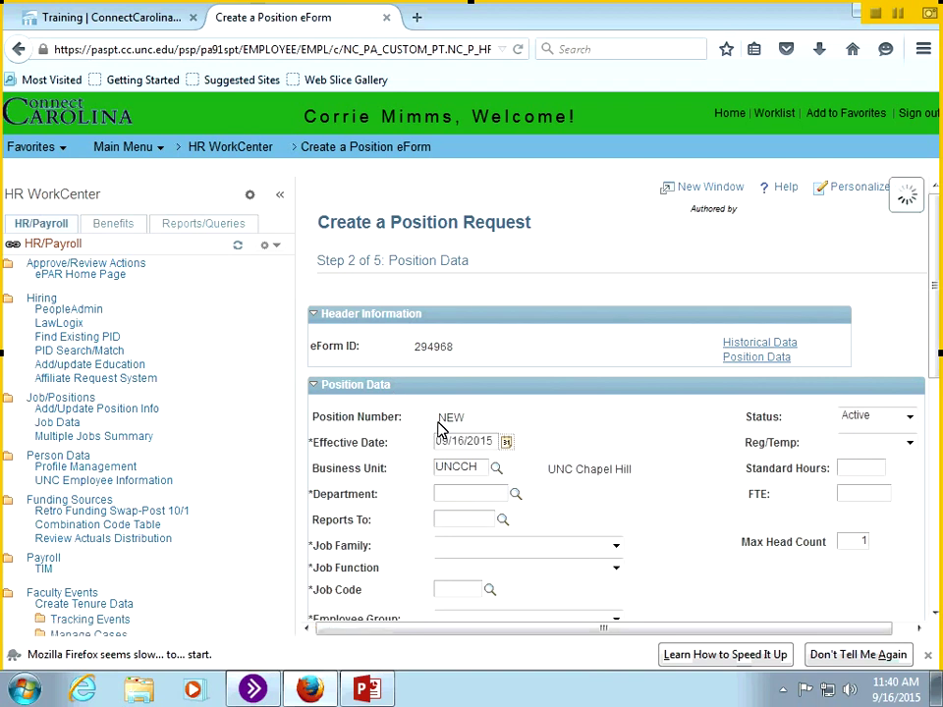
click(472, 491)
text(260105)
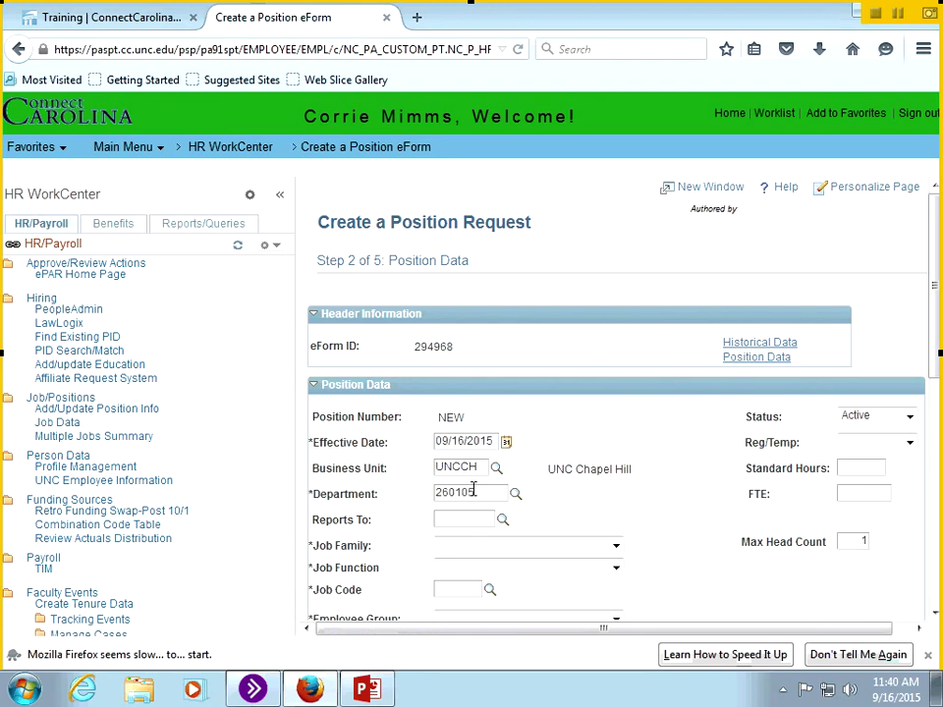
key(Tab)
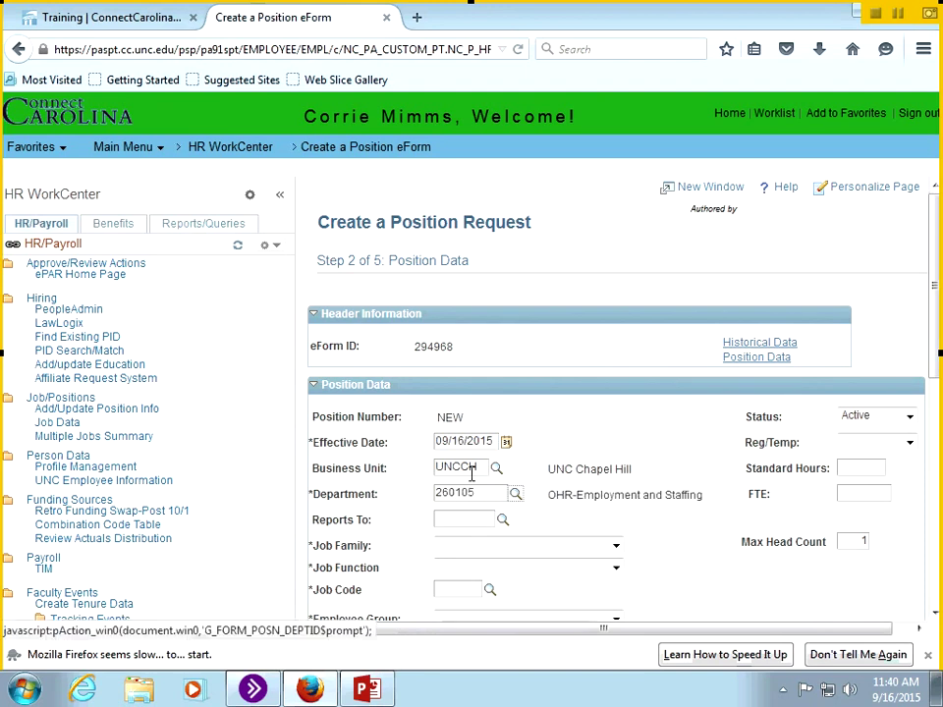
Classify the position under job family SPA, job function SPA Students and job code 800165 (Work Study-On Campus)
click(501, 336)
click(495, 378)
click(496, 359)
click(484, 398)
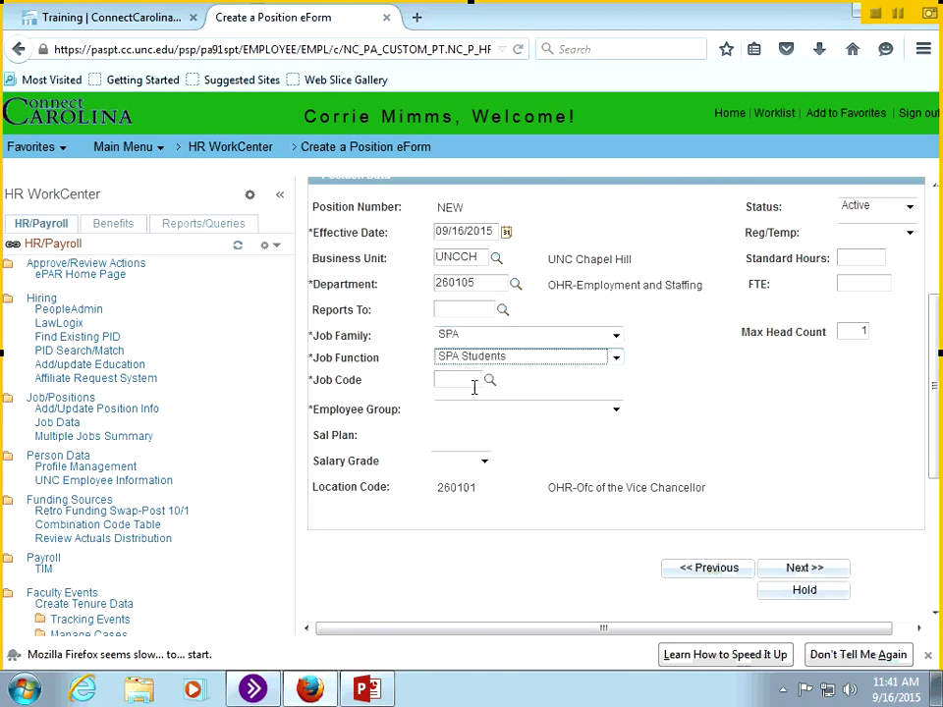
click(489, 385)
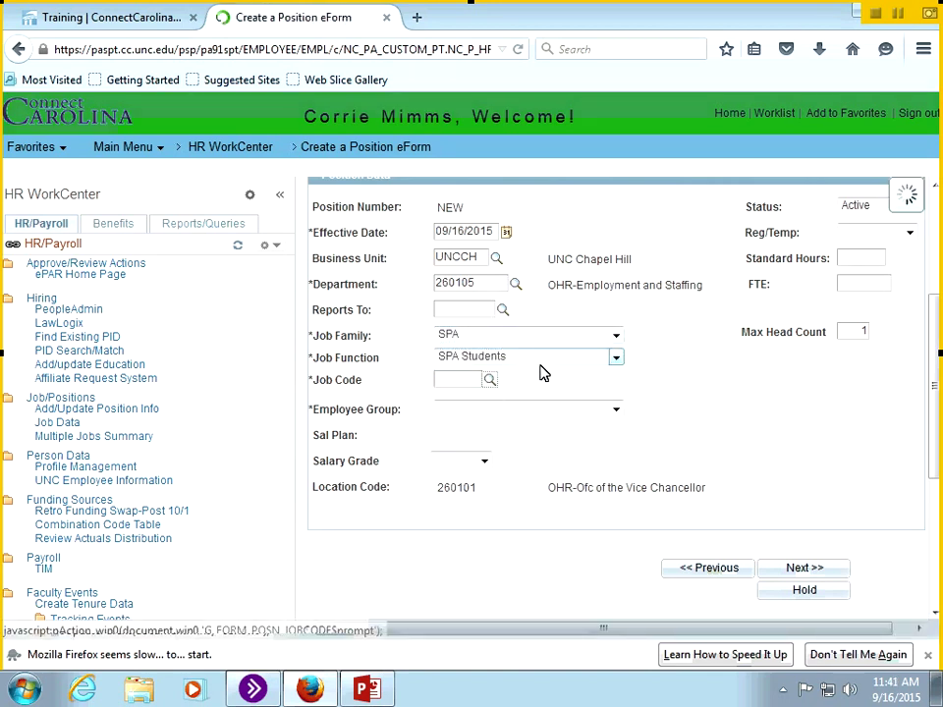
click(442, 388)
Set the employee group to SPA Student (Workstudy) and the salary grade to S01, and continue to Position Compensation
click(443, 410)
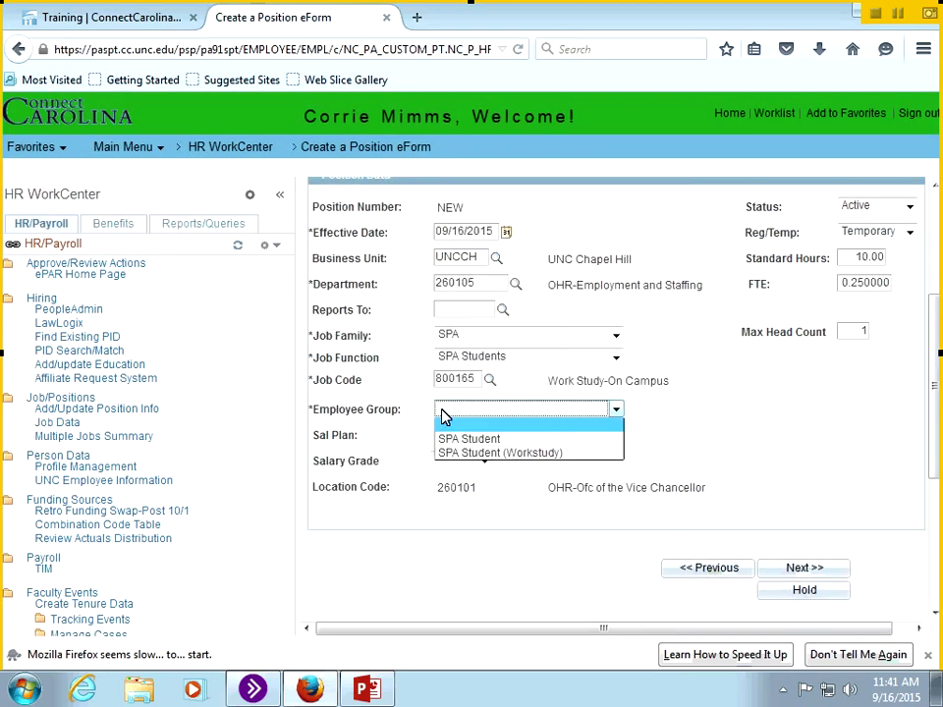
click(457, 454)
click(463, 461)
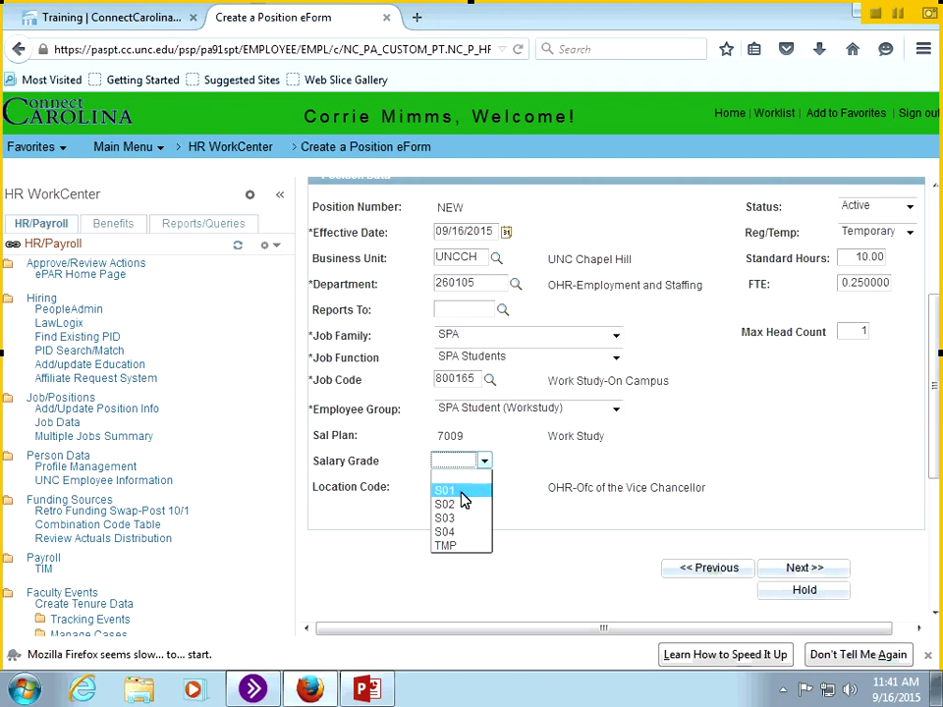
click(448, 490)
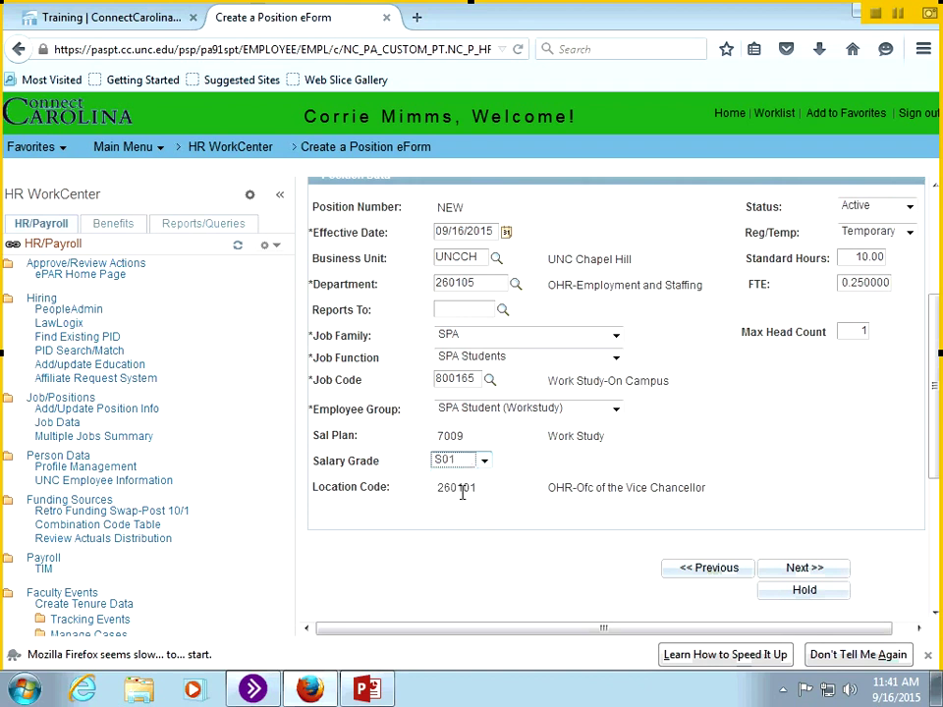
click(834, 570)
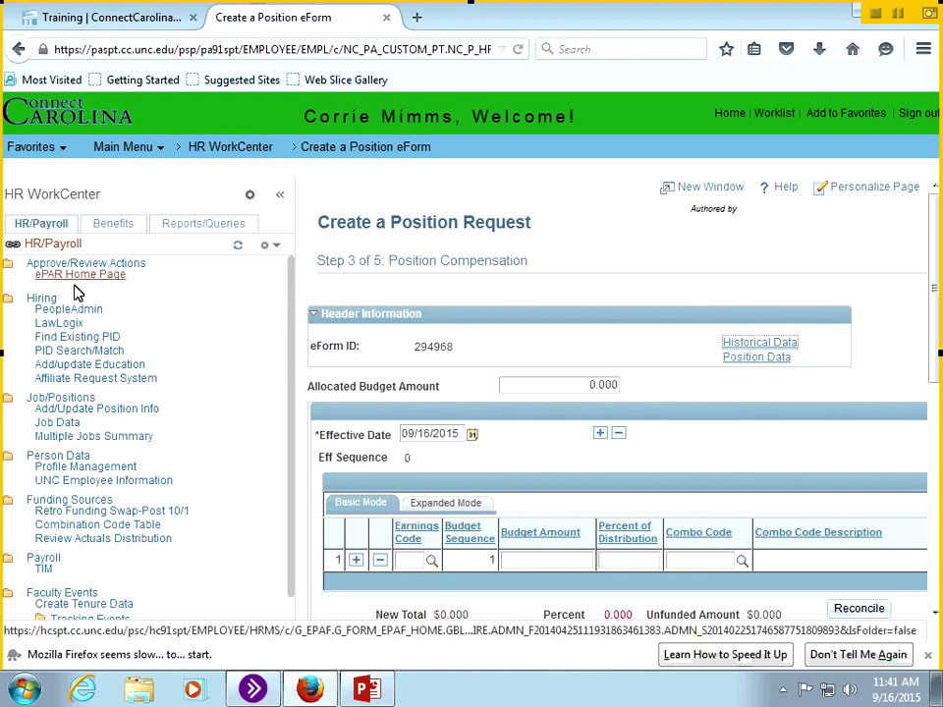
Return from the Position Compensation step through Position Data to the Position Actions step
scroll(489, 501, down, 2)
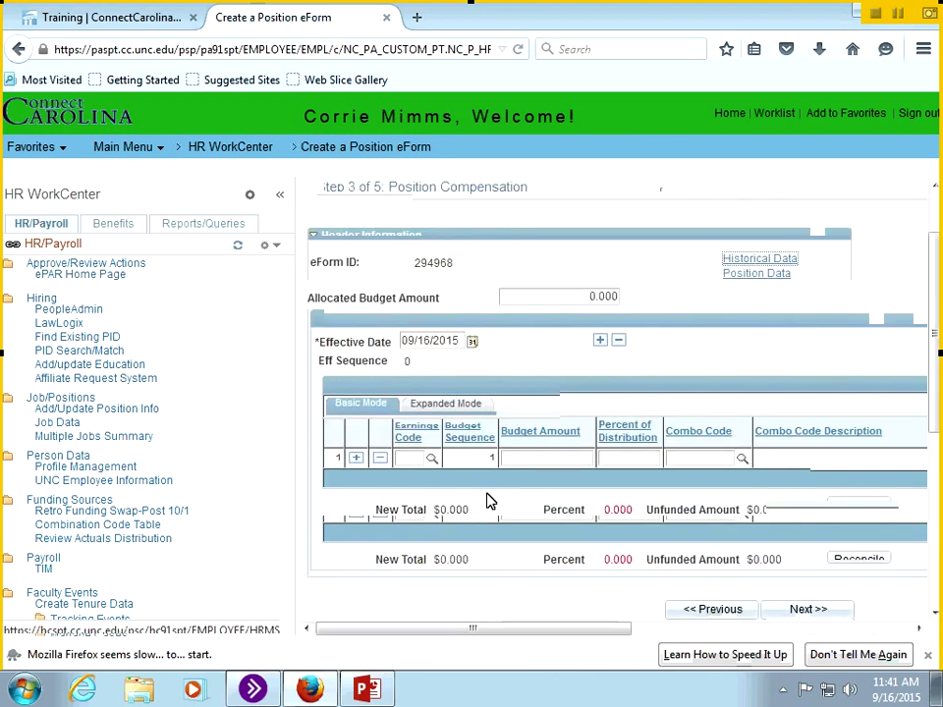
click(710, 568)
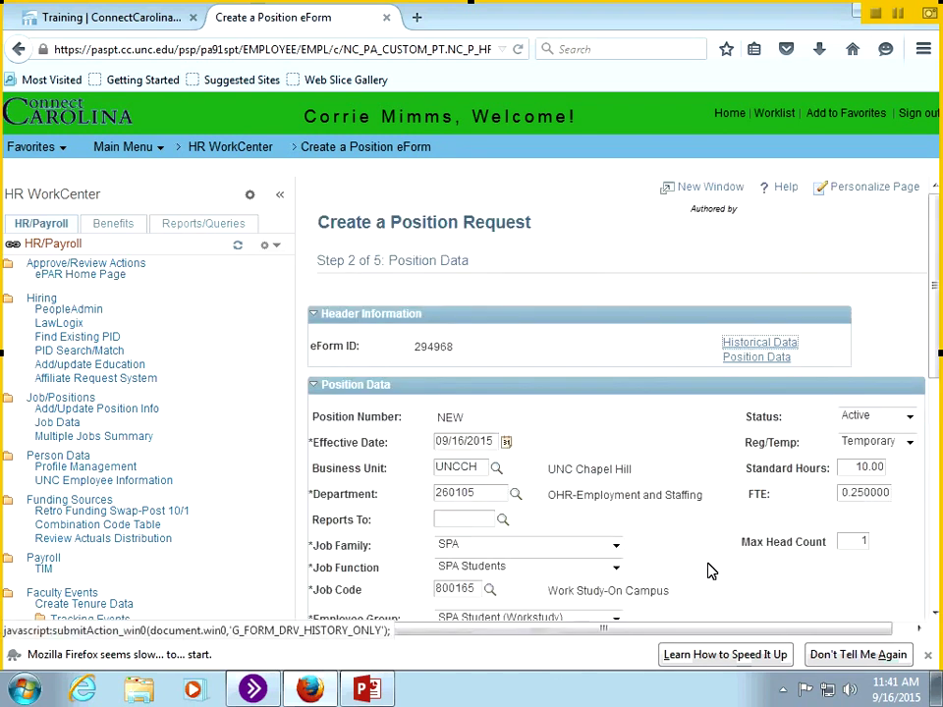
scroll(712, 568, down, 2)
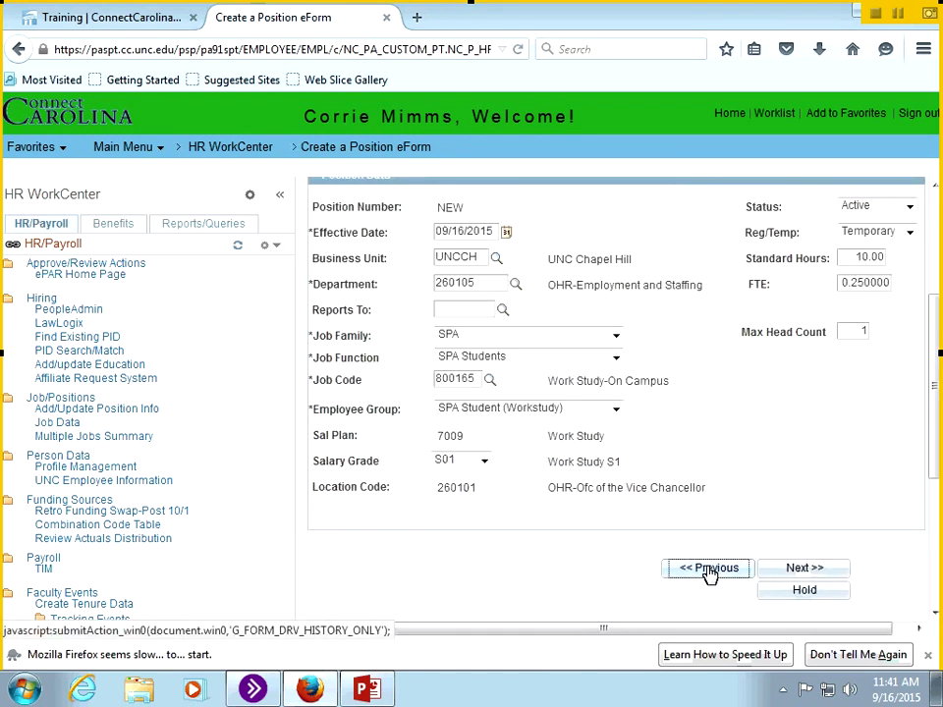
click(710, 570)
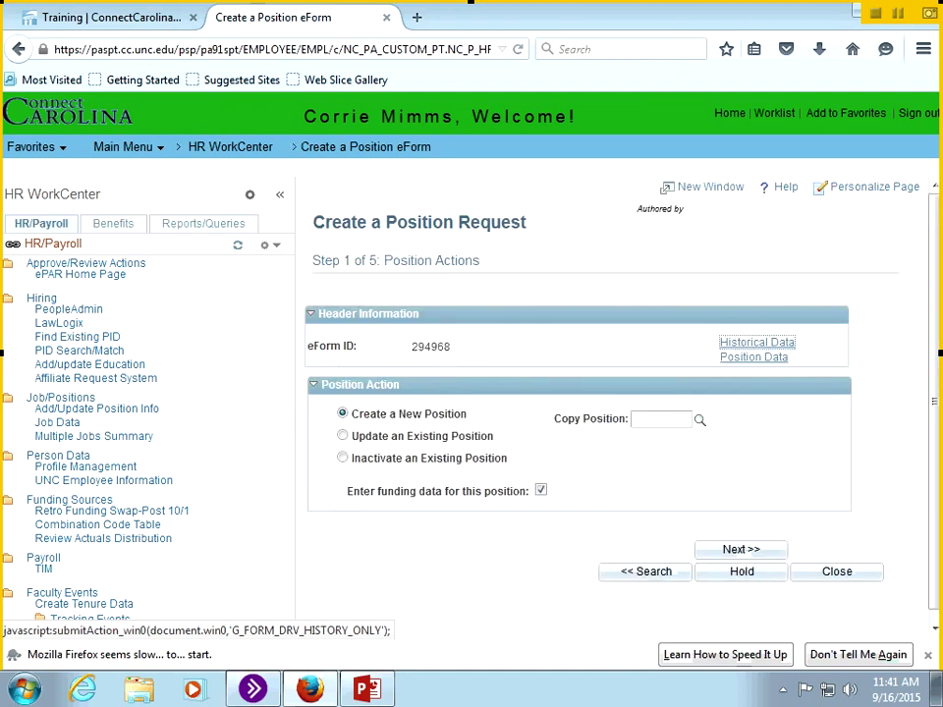
Turn off funding data entry for the position and advance to Position Data again, dismissing the error message
click(540, 490)
click(739, 551)
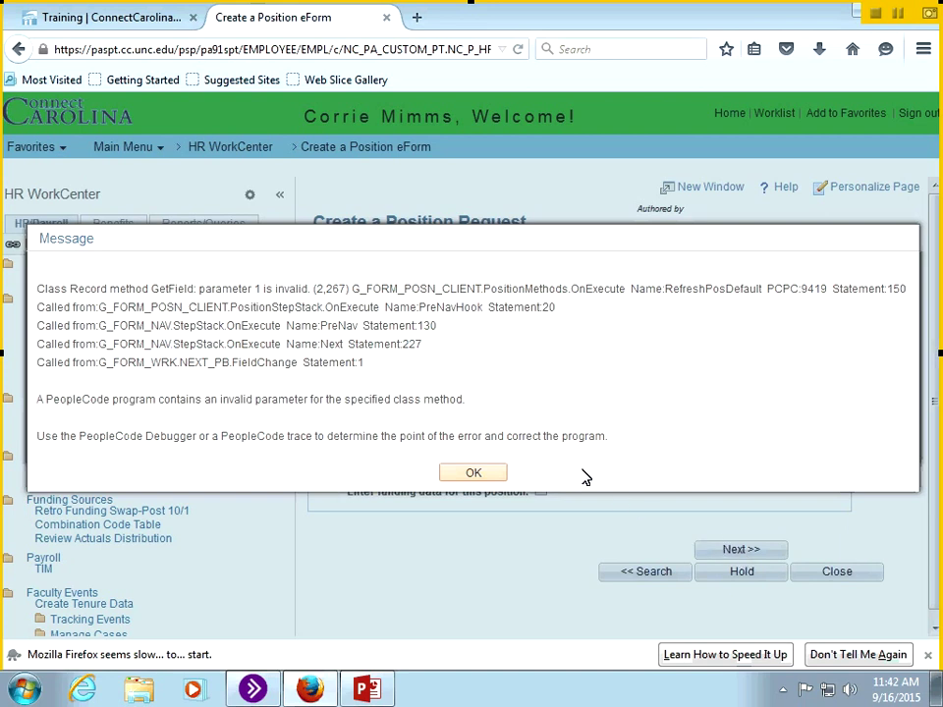
click(493, 479)
click(743, 552)
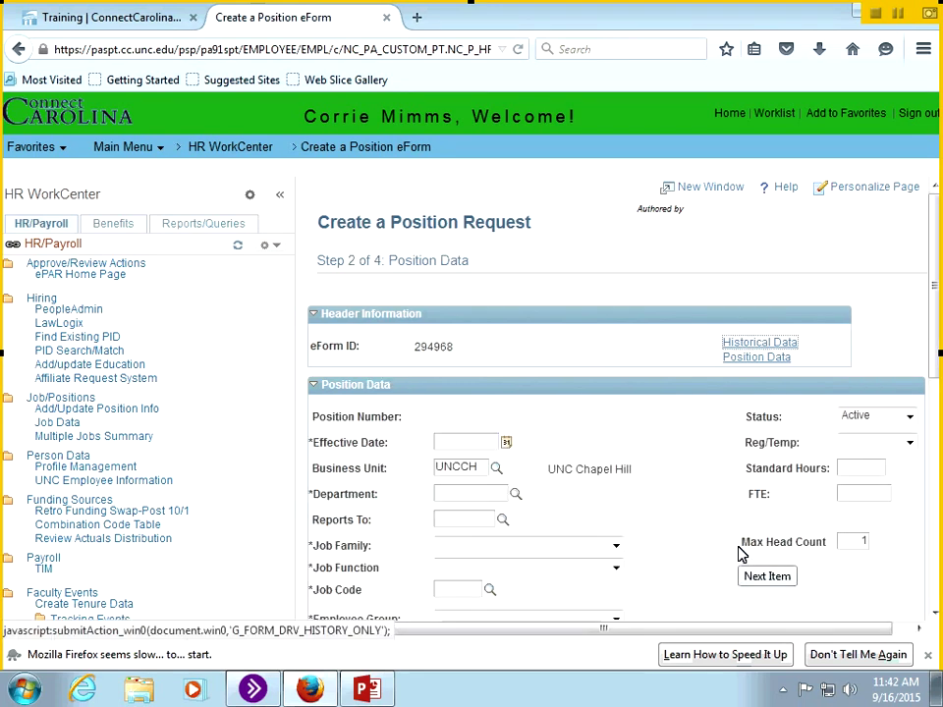
scroll(898, 419, down, 2)
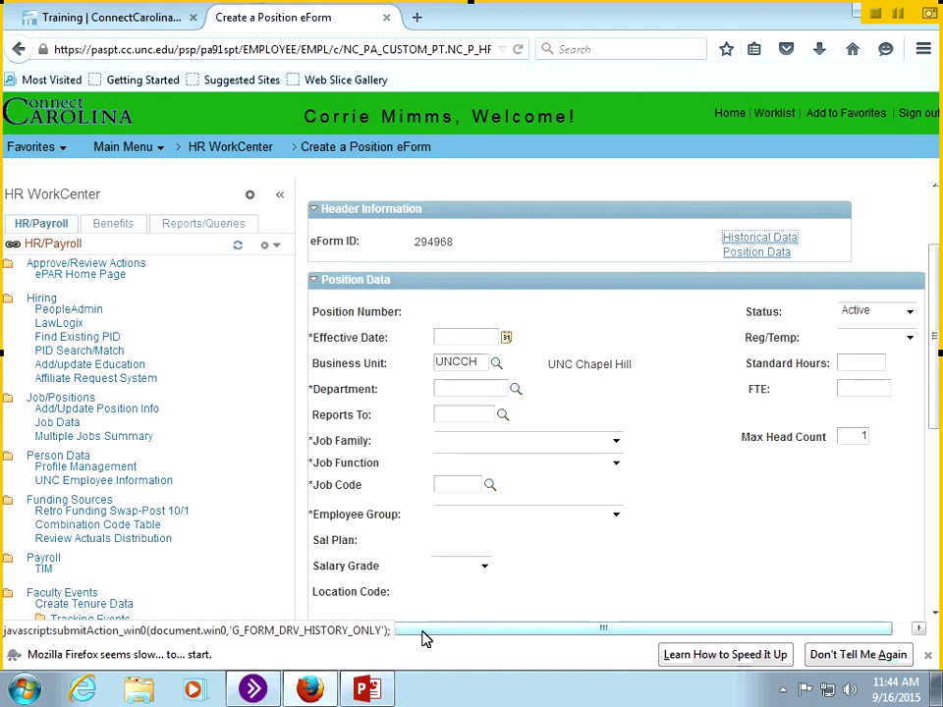
Switch to PowerPoint, start the slide show from the HR Reminders slide and advance to the Commitment Accounting Update slide
click(386, 691)
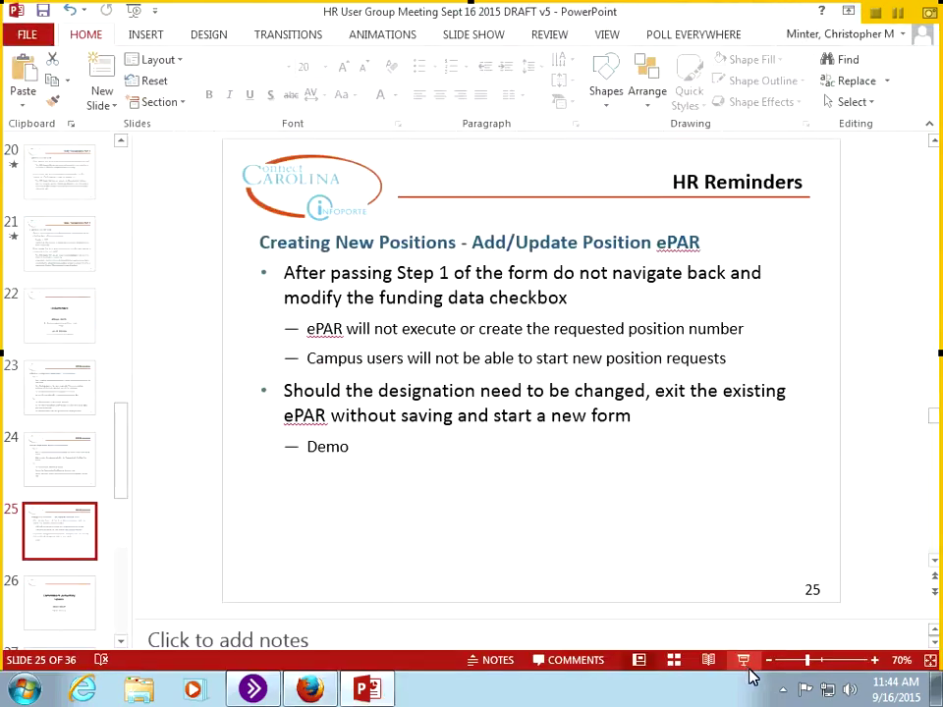
click(747, 667)
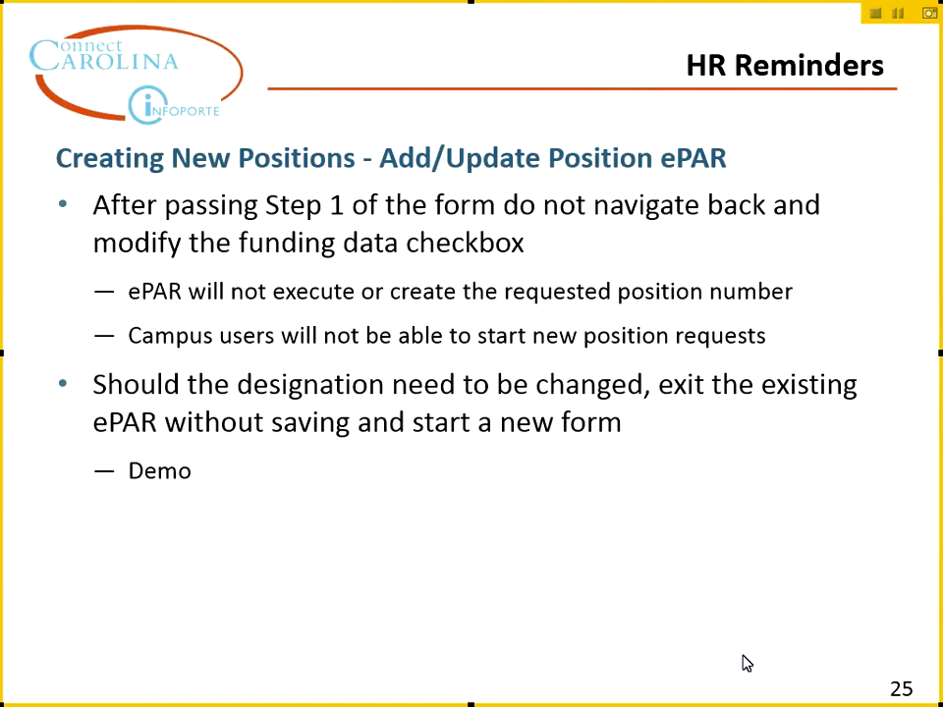
click(746, 664)
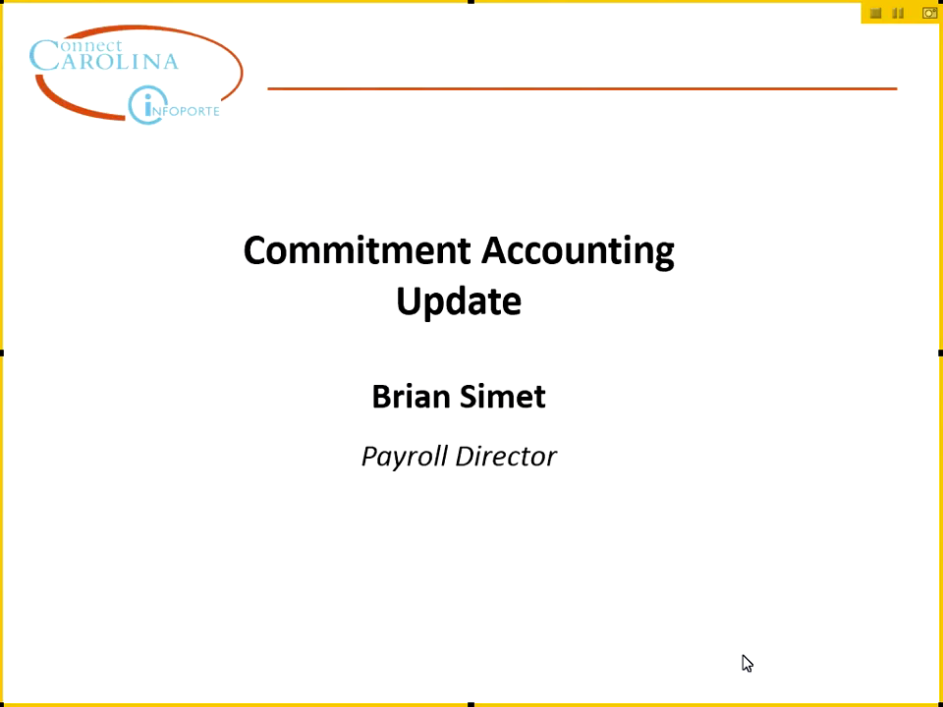